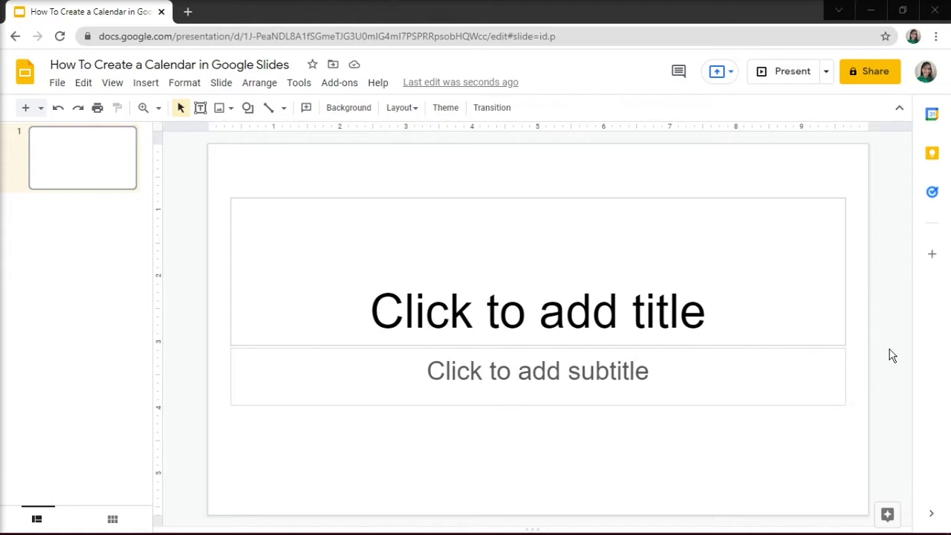
# Rename the presentation to 'Monthly Calendar'.
pyautogui.doubleClick(232, 66)
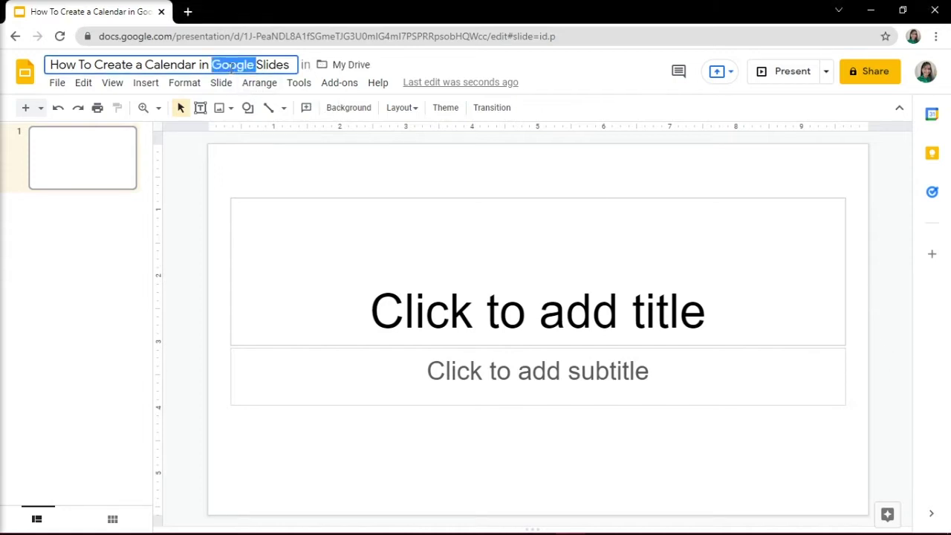
pyautogui.click(231, 65)
pyautogui.write('Monthly Calendar')
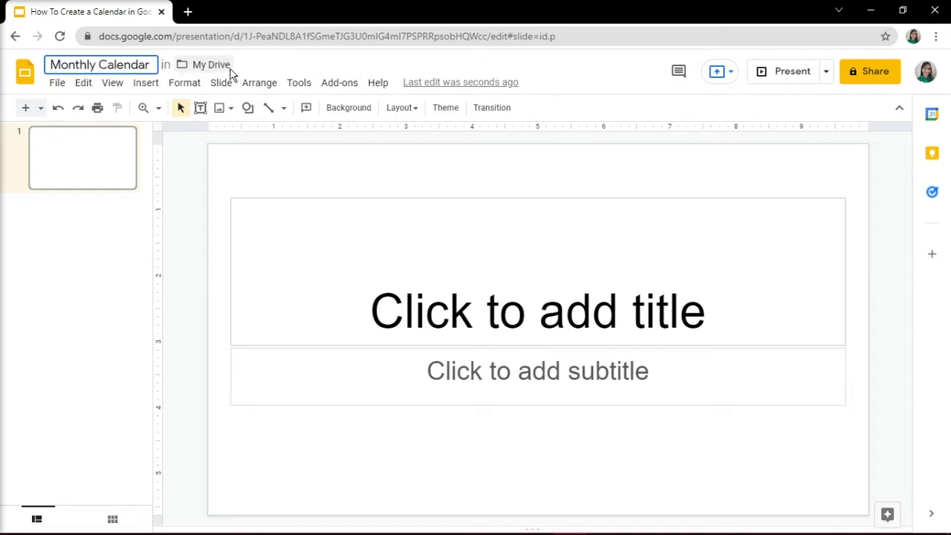
# Delete the title and subtitle placeholders, leaving an empty slide.
pyautogui.click(299, 196)
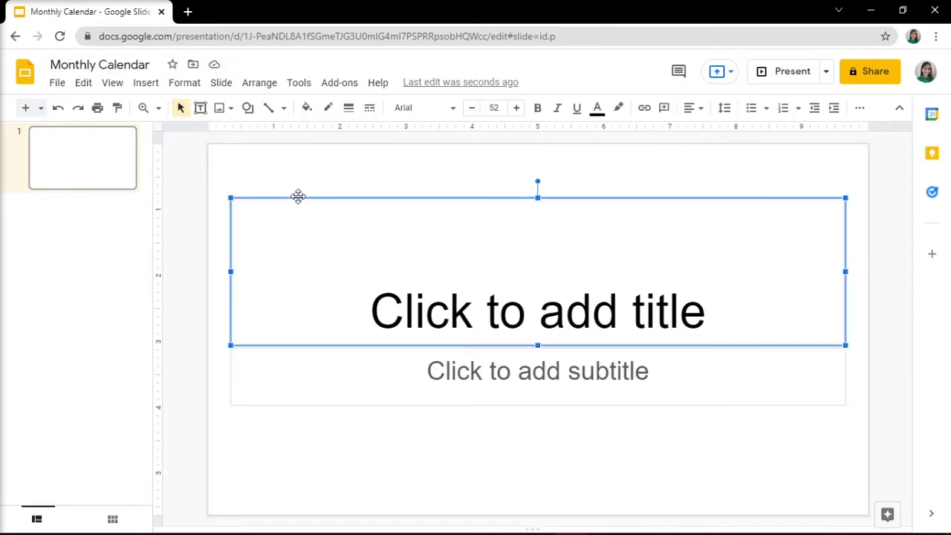
pyautogui.rightClick(298, 196)
pyautogui.click(350, 225)
pyautogui.rightClick(270, 351)
pyautogui.click(350, 247)
# Set a custom 11 × 8.5 inch page size in Page setup.
pyautogui.click(57, 83)
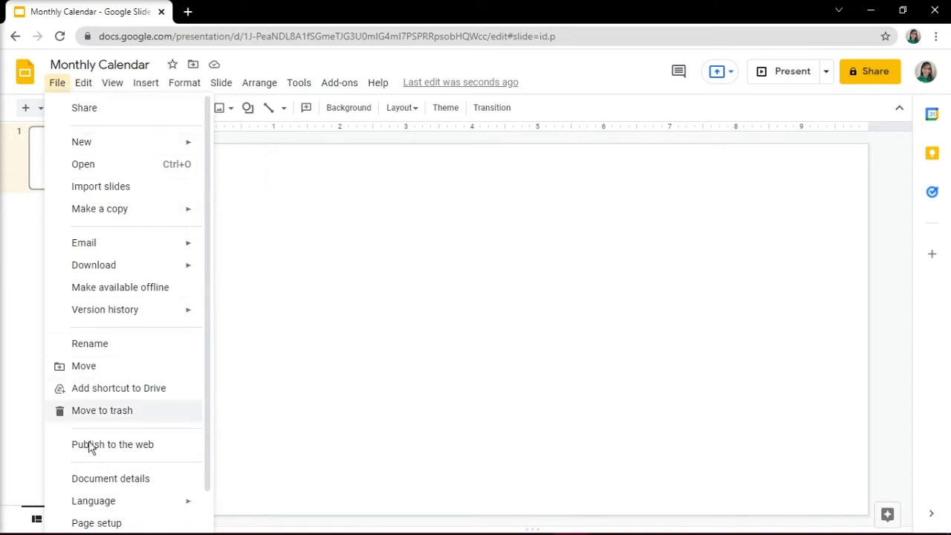
pyautogui.click(98, 523)
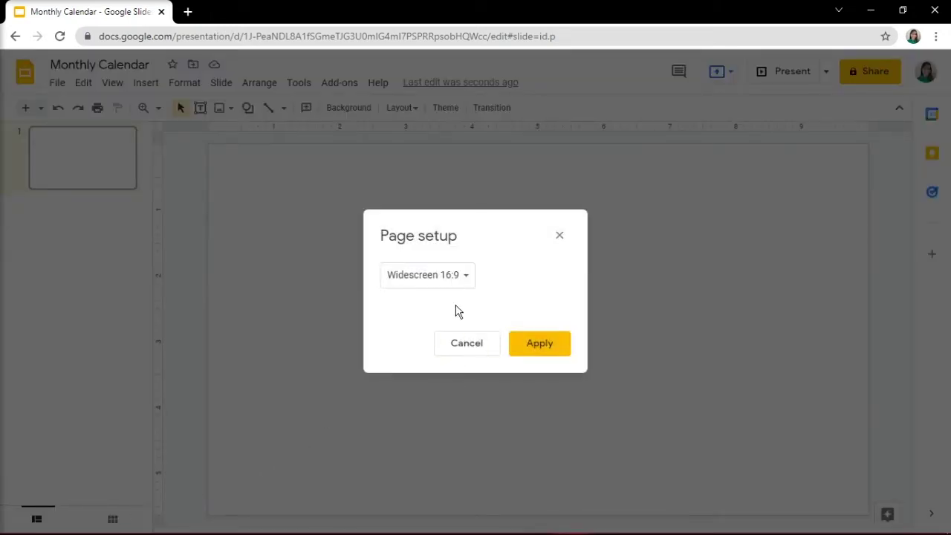
pyautogui.click(465, 282)
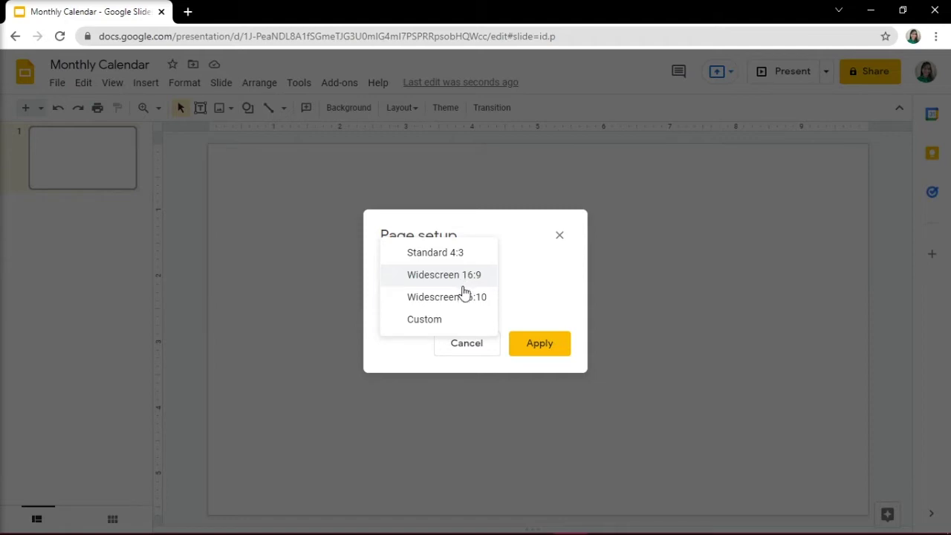
pyautogui.click(443, 320)
pyautogui.doubleClick(418, 317)
pyautogui.write('11')
pyautogui.doubleClick(460, 316)
pyautogui.write('8.5')
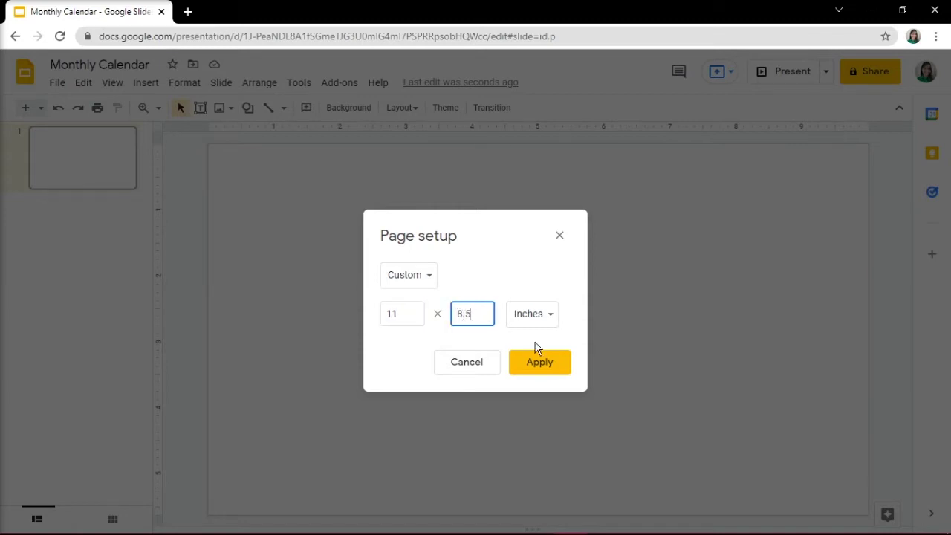
pyautogui.click(547, 363)
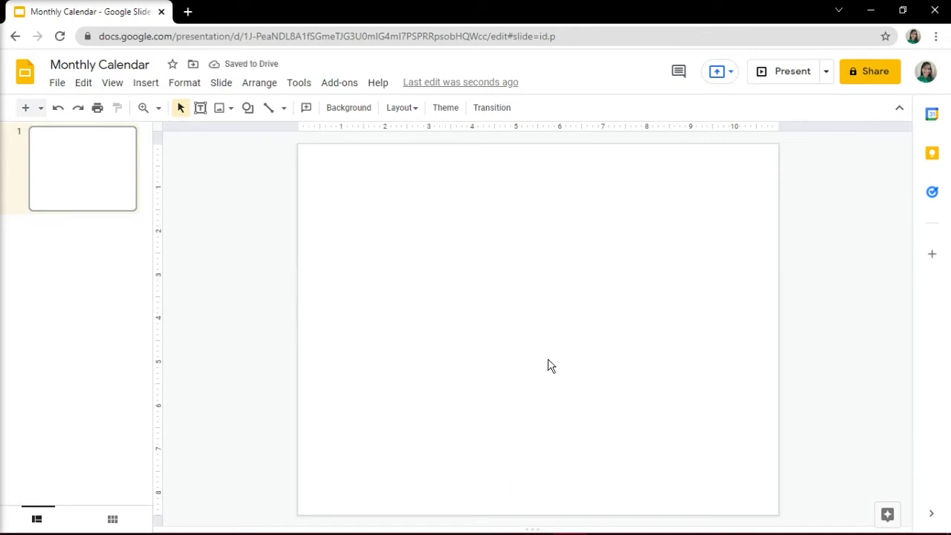
# Insert a 7 × 8 table and stretch it to all four slide edges.
pyautogui.click(146, 84)
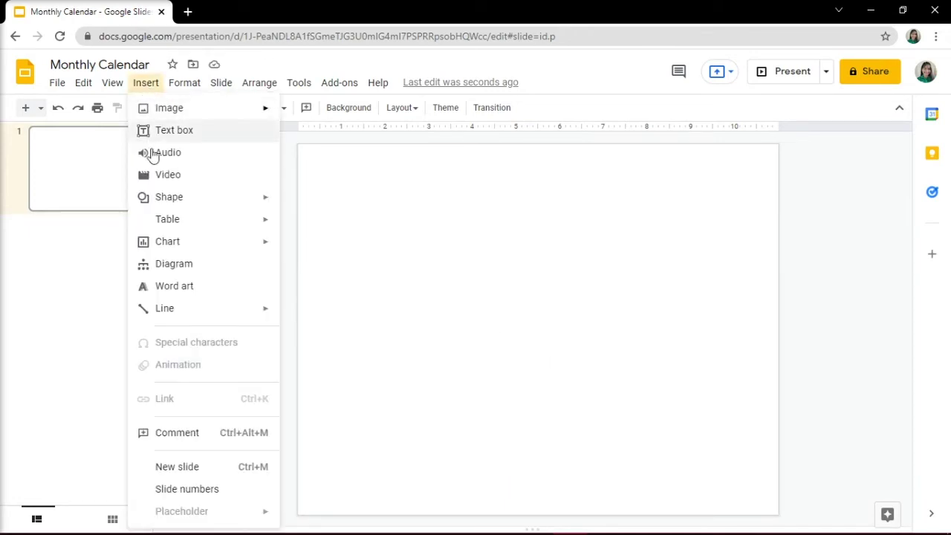
pyautogui.moveTo(168, 219)
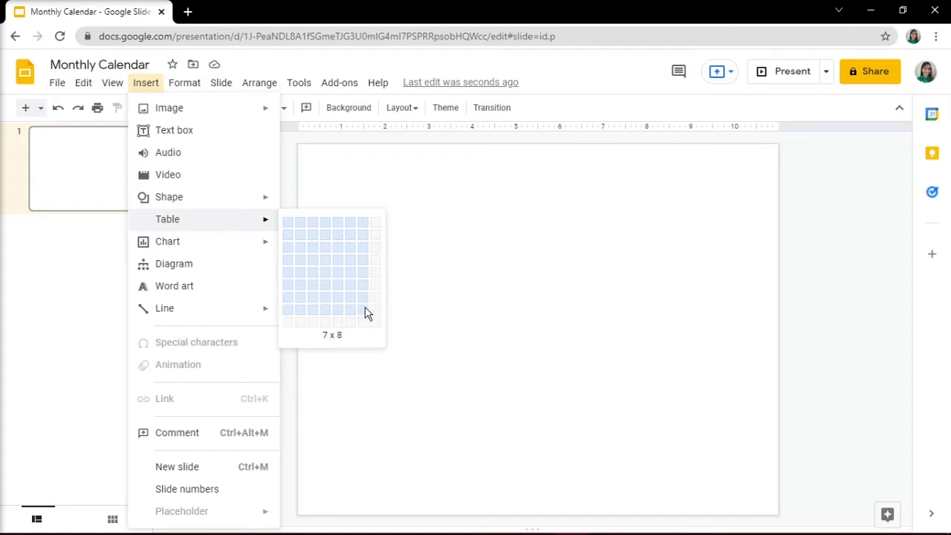
pyautogui.click(365, 312)
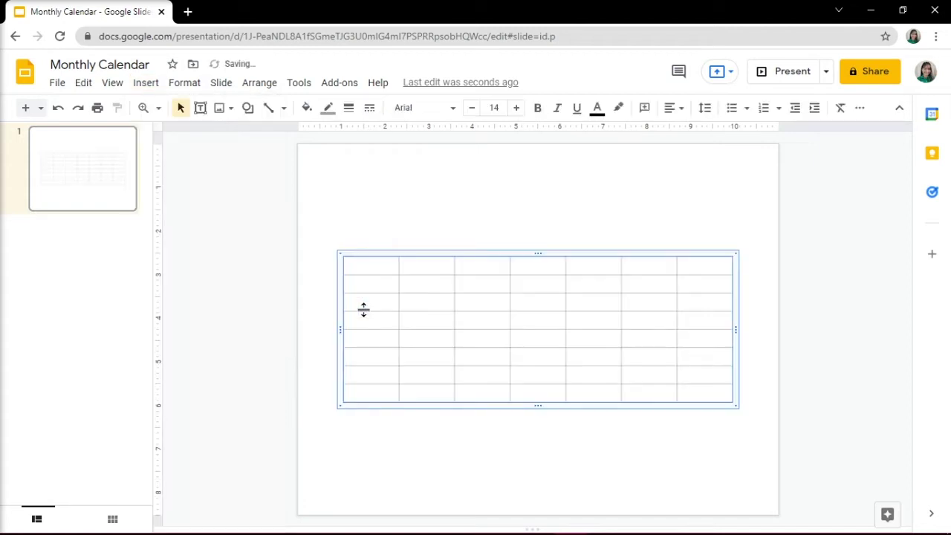
pyautogui.moveTo(339, 254); pyautogui.dragTo(295, 186)
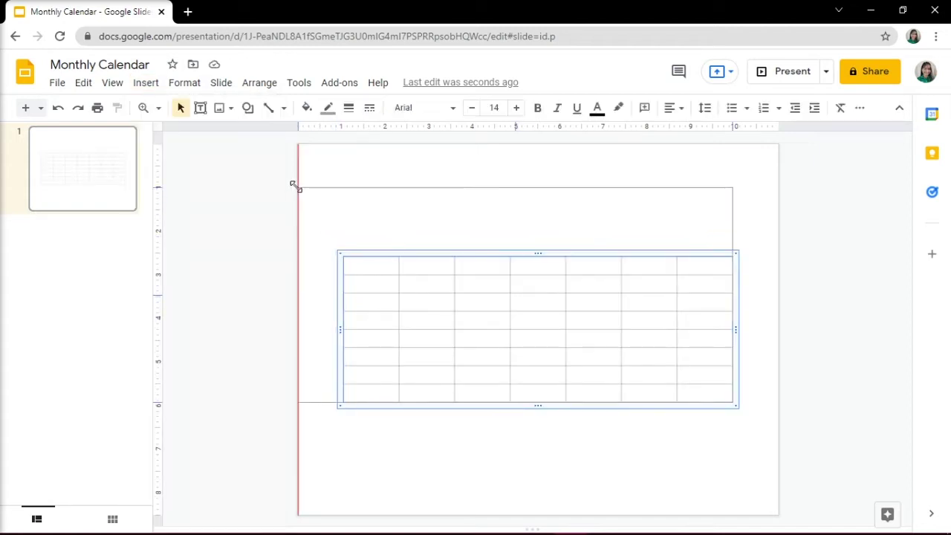
pyautogui.moveTo(735, 405); pyautogui.dragTo(779, 452)
pyautogui.moveTo(537, 452); pyautogui.dragTo(535, 515)
pyautogui.moveTo(538, 184); pyautogui.dragTo(535, 142)
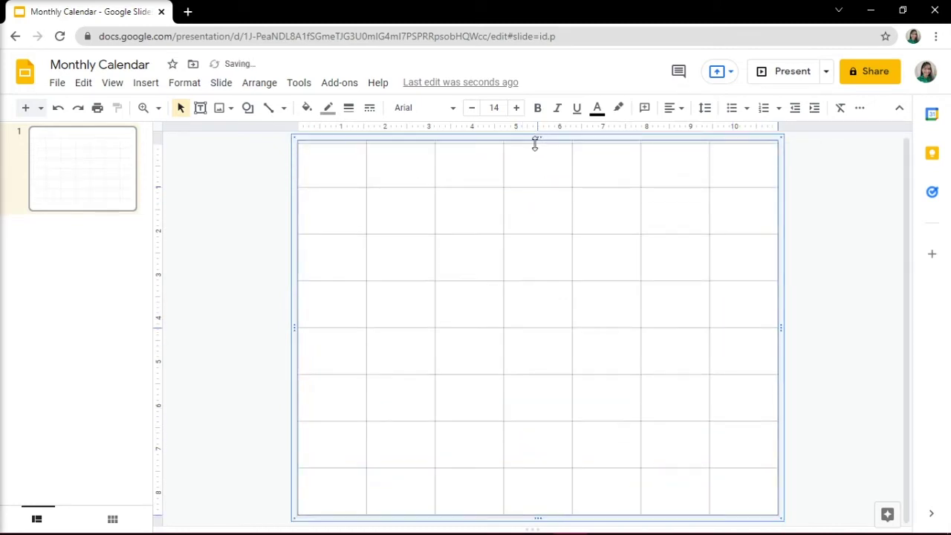
pyautogui.click(808, 250)
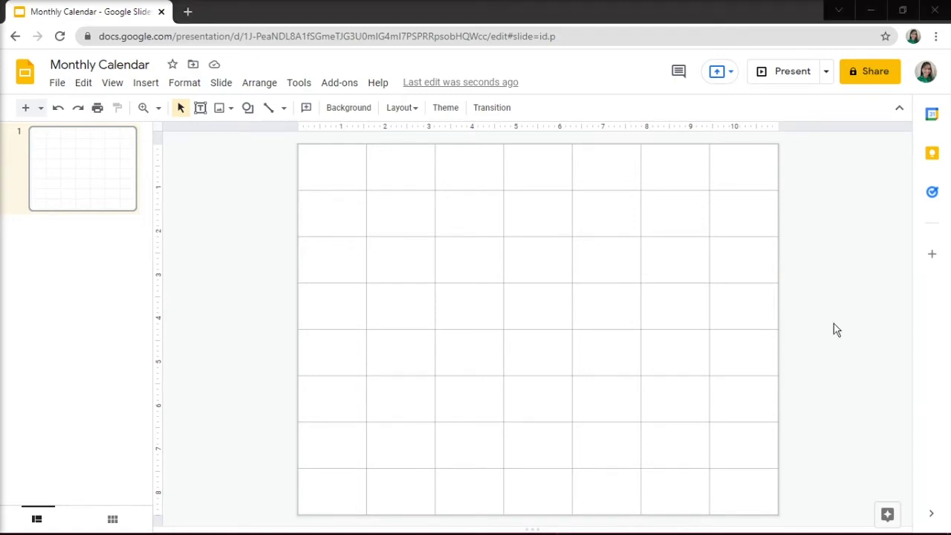
# Merge the table's top row into one cell and type JANUARY 2022.
pyautogui.moveTo(361, 183); pyautogui.dragTo(723, 174)
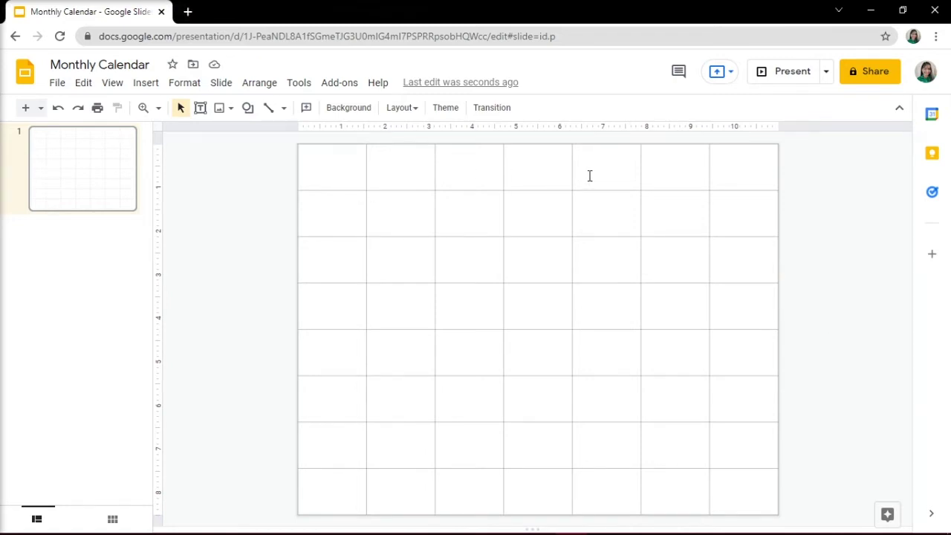
pyautogui.rightClick(724, 174)
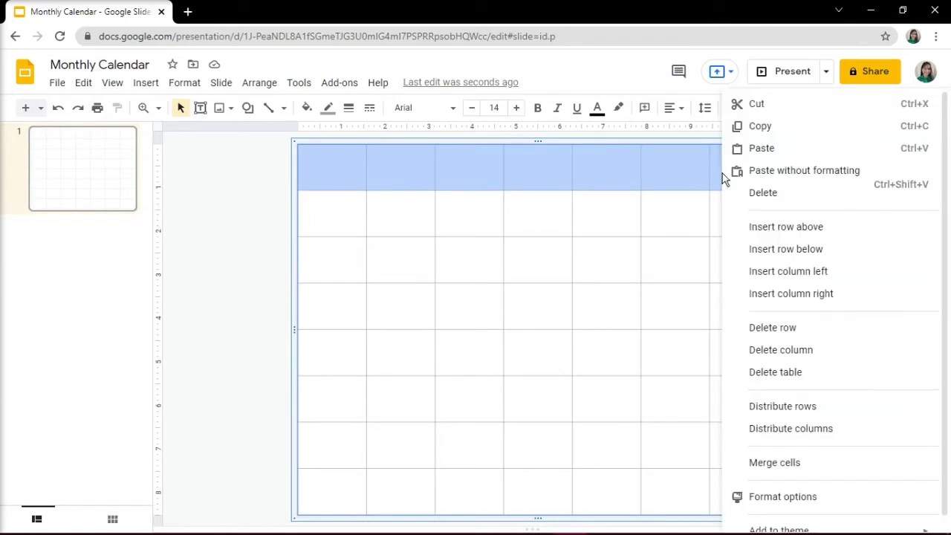
pyautogui.click(773, 464)
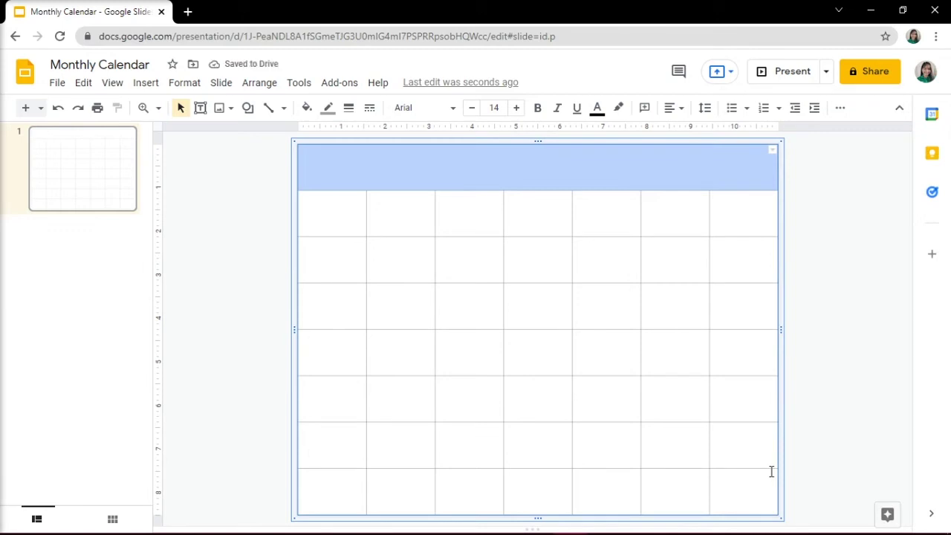
pyautogui.click(541, 164)
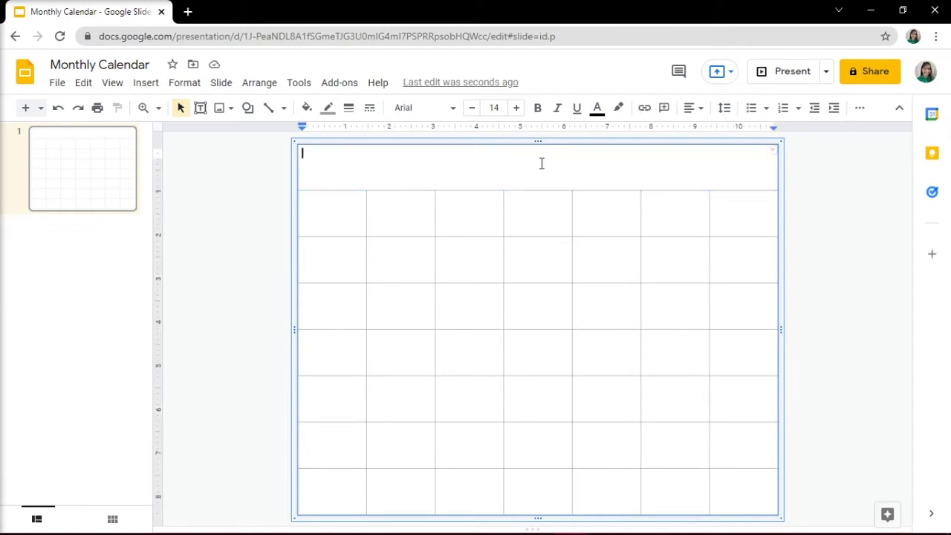
pyautogui.write('JANUARY 2022')
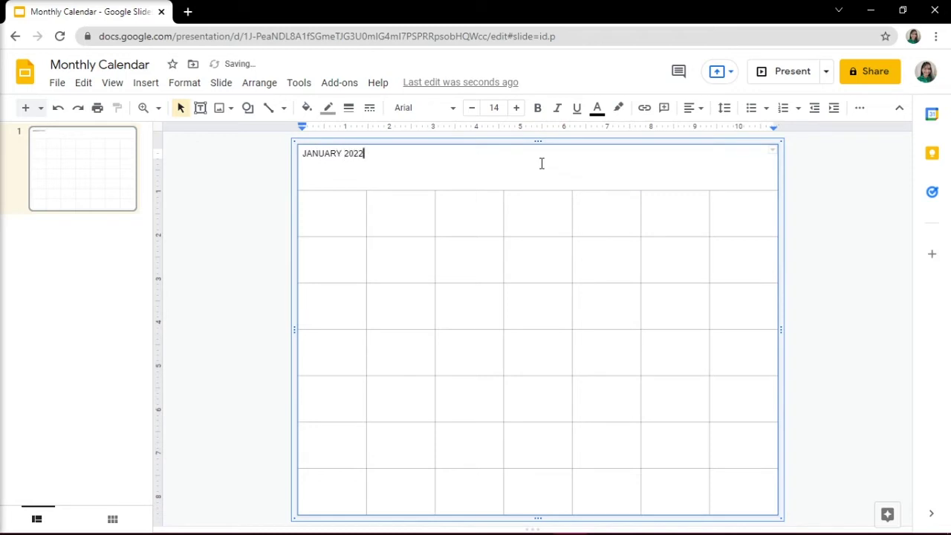
# Format the title in Impact size 52, centred, with a light pink cell fill.
pyautogui.hotkey('shift', 'Home')
pyautogui.hotkey('ctrl', 'shift', '.')
pyautogui.hotkey('ctrl', 'shift', '.')
pyautogui.hotkey('ctrl', 'shift', '.')
pyautogui.click(453, 108)
pyautogui.click(451, 309)
pyautogui.hotkey('ctrl', 'shift', 'e')
pyautogui.click(516, 108)
pyautogui.click(515, 107)
pyautogui.click(307, 108)
pyautogui.click(331, 287)
pyautogui.click(654, 159)
pyautogui.click(344, 217)
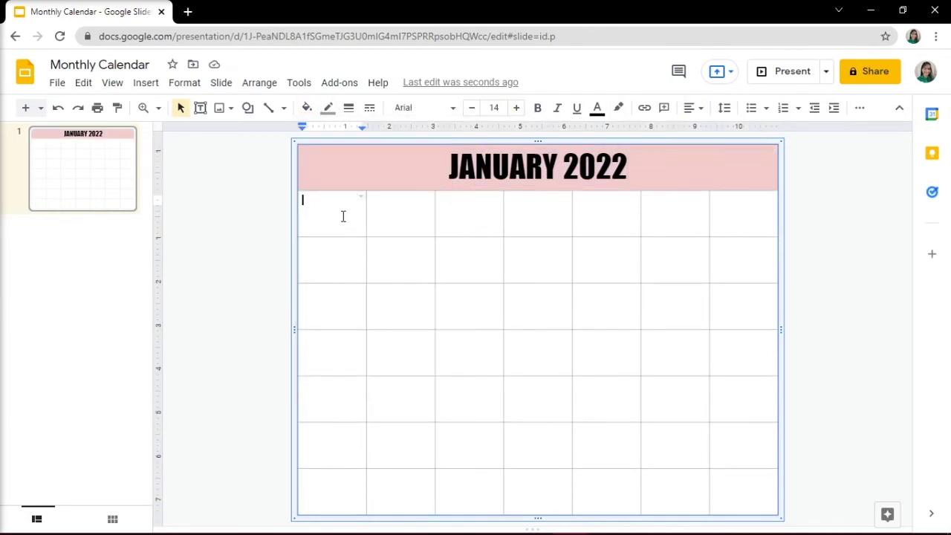
# Type the weekday names MONDAY through SUNDAY across the second row.
pyautogui.write('MONDAY')
pyautogui.press('Tab')
pyautogui.write('TUES')
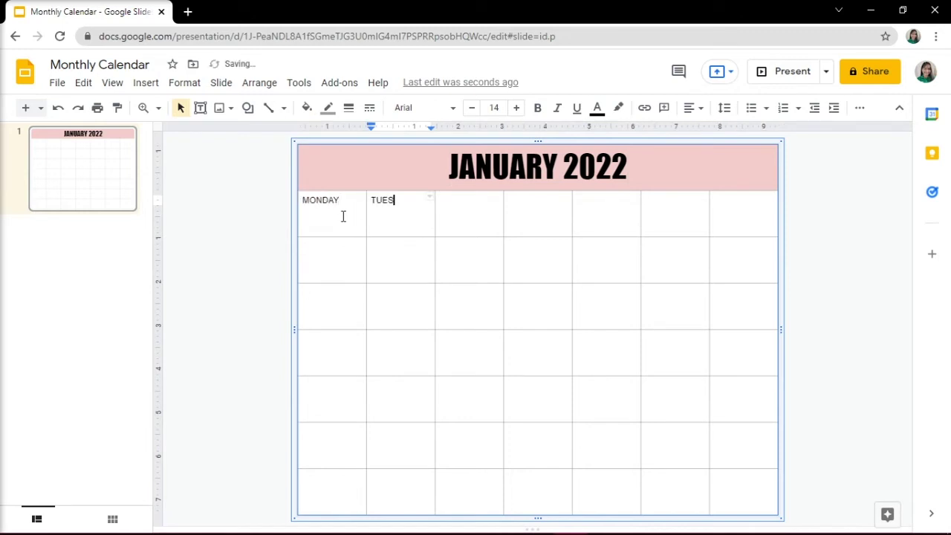
pyautogui.write('DAY')
pyautogui.press('Tab')
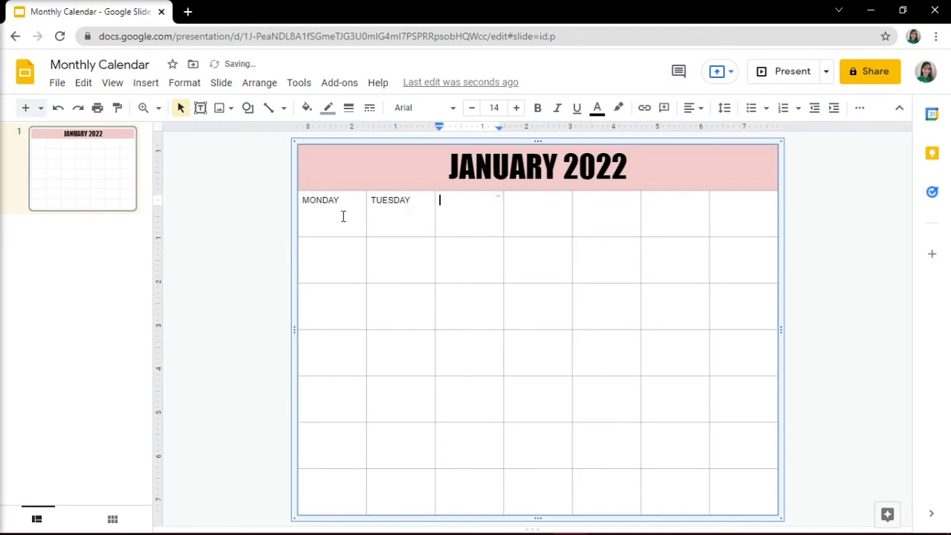
pyautogui.write('WEDNESDA')
pyautogui.write('Y')
pyautogui.press('Tab')
pyautogui.write('THURSDAY')
pyautogui.press('Tab')
pyautogui.write('FRIDA')
pyautogui.press('BackSpace')
pyautogui.press('BackSpace')
pyautogui.press('BackSpace')
pyautogui.write('IDAY')
pyautogui.press('Tab')
pyautogui.write('SATURDAY')
pyautogui.press('Tab')
pyautogui.write('SUNDAY')
# Set the weekday names to Georgia size 15, centred, and slim that row.
pyautogui.keyDown('shift'); pyautogui.click(344, 216); pyautogui.keyUp('shift')
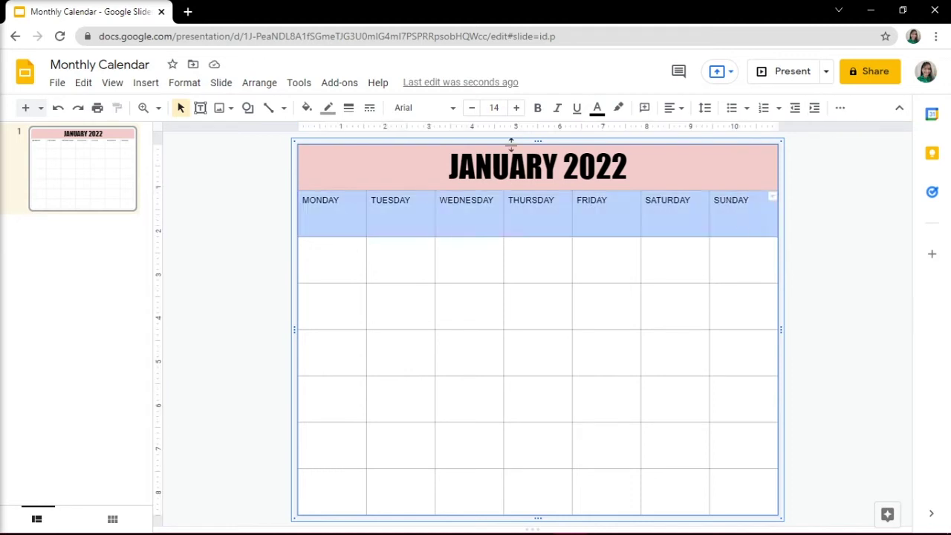
pyautogui.click(423, 108)
pyautogui.click(463, 270)
pyautogui.click(516, 108)
pyautogui.click(681, 107)
pyautogui.click(696, 132)
pyautogui.click(603, 213)
pyautogui.moveTo(583, 191); pyautogui.dragTo(593, 214)
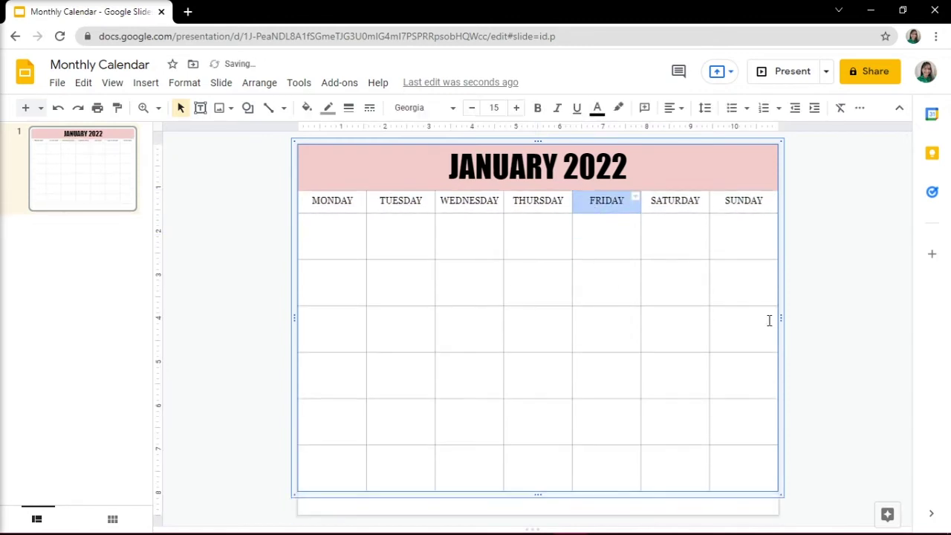
# Stretch the January table down to the slide's bottom edge.
pyautogui.click(851, 319)
pyautogui.click(537, 495)
pyautogui.moveTo(537, 494); pyautogui.dragTo(538, 515)
pyautogui.click(829, 379)
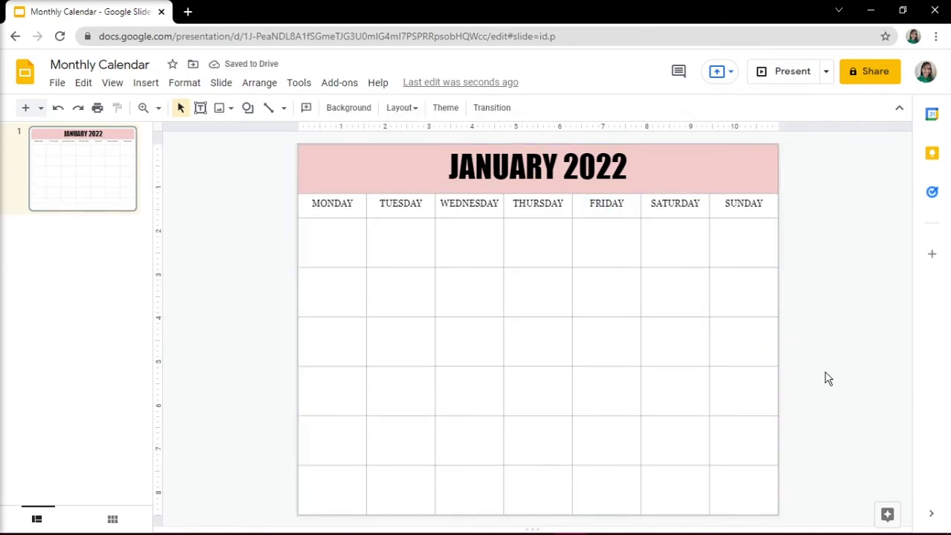
# Enter dates 1 to 31 into the grid, starting on Saturday.
pyautogui.click(688, 257)
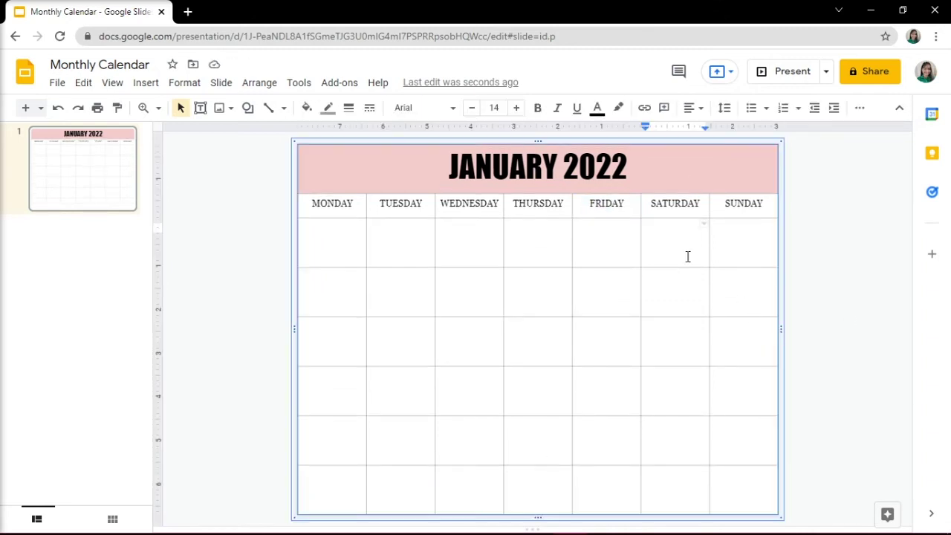
pyautogui.write('1\t2')
pyautogui.press('Tab')
pyautogui.write('3\t4\t5\t6\t7\t8\t9\t10\t11\t12\t13\t14\t15\t16\t17\t18\t19\t20\t21\t22\t23\t24\t25\t26\t27\t28\t29\t30\t31')
pyautogui.click(833, 309)
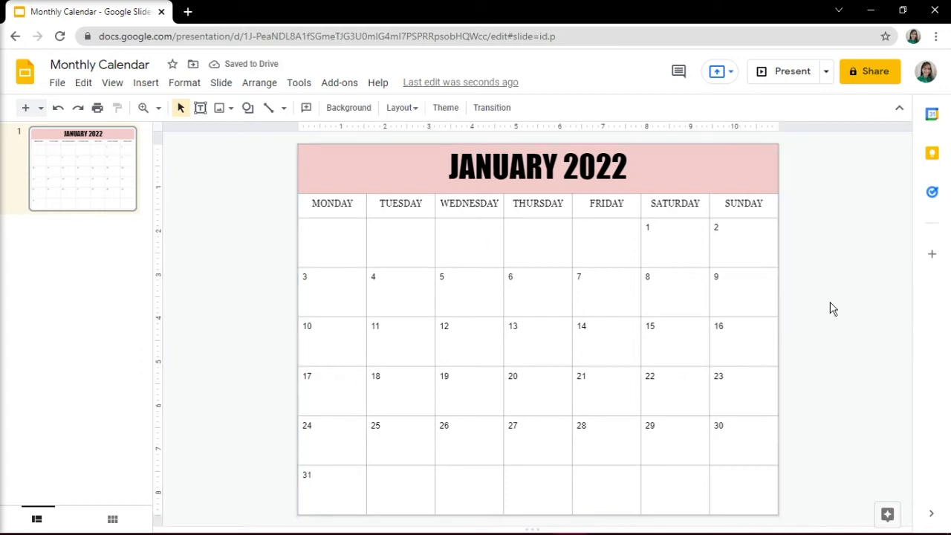
# Format the date cells in Oswald size 16, right-aligned.
pyautogui.moveTo(347, 242); pyautogui.dragTo(729, 480)
pyautogui.click(423, 108)
pyautogui.click(428, 293)
pyautogui.click(516, 108)
pyautogui.click(676, 108)
pyautogui.click(710, 134)
pyautogui.click(862, 284)
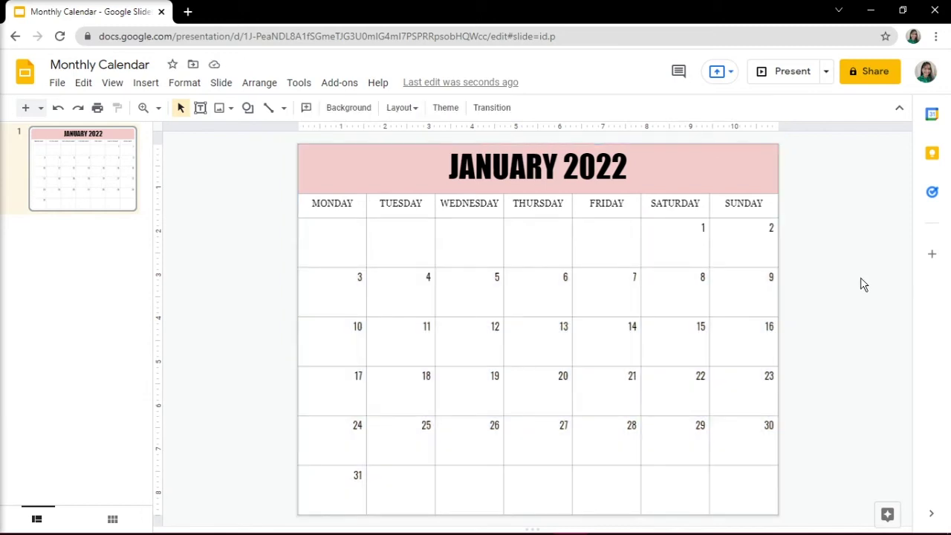
# Duplicate the January slide and retitle the copy FEBRUARY.
pyautogui.rightClick(116, 151)
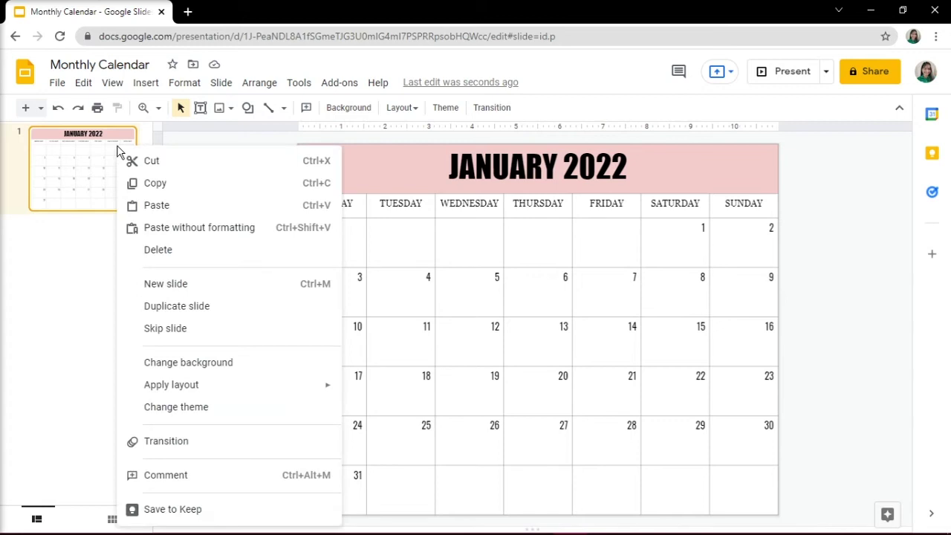
pyautogui.click(150, 311)
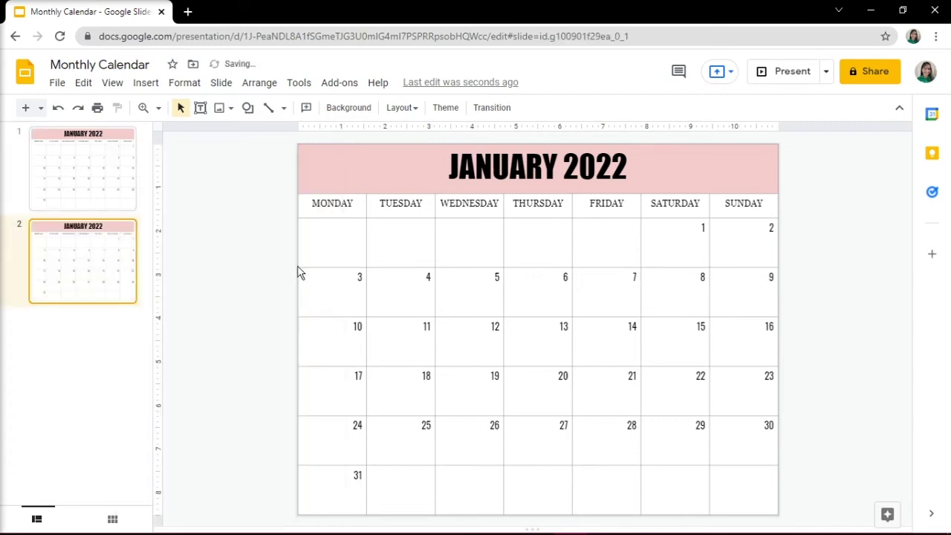
pyautogui.doubleClick(542, 173)
pyautogui.write('FEBRUARY')
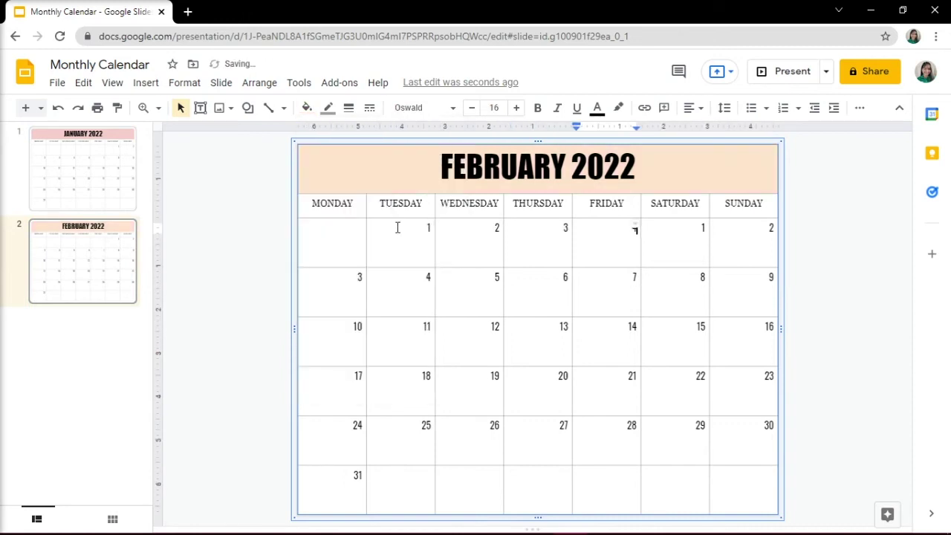
# Clear the January dates and refill the February grid through 28.
pyautogui.moveTo(632, 282); pyautogui.dragTo(312, 505)
pyautogui.press('Delete')
pyautogui.click(645, 229)
pyautogui.write('5')
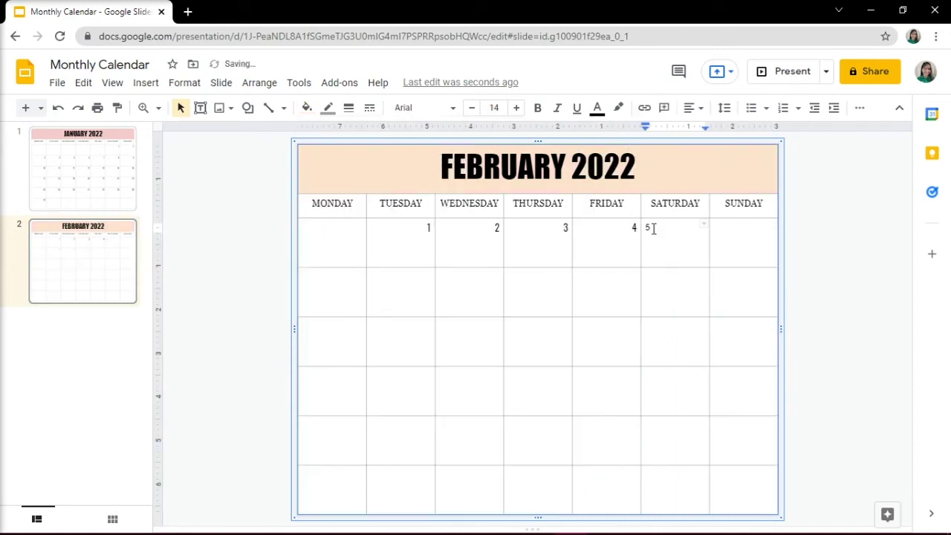
pyautogui.press('Tab')
pyautogui.write('6\t7\t8\t9\t10\t11\t12\t13\t14\t15\t16\t17\t18\t19\t20\t21\t22\t23\t24\t25\t26\t27\t28')
# Set the date cells to size 16 and add the dates 29, 30 and 31.
pyautogui.moveTo(327, 237); pyautogui.dragTo(743, 438)
pyautogui.click(493, 108)
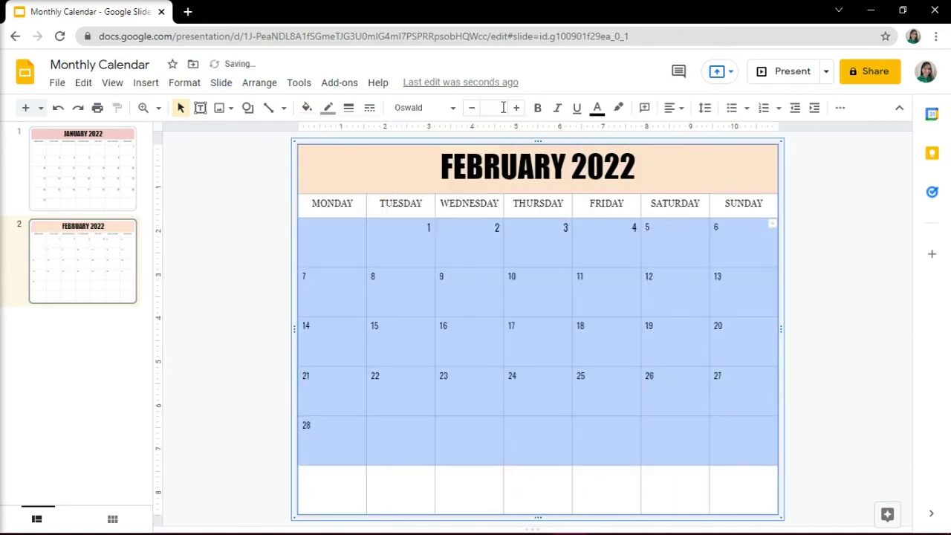
pyautogui.write('16')
pyautogui.click(675, 107)
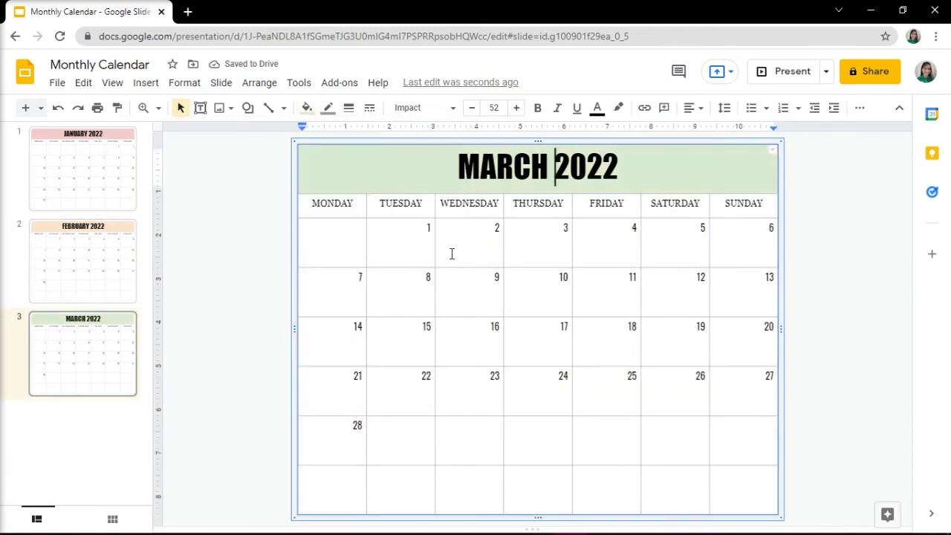
pyautogui.write('29\t30\t31')
pyautogui.click(96, 206)
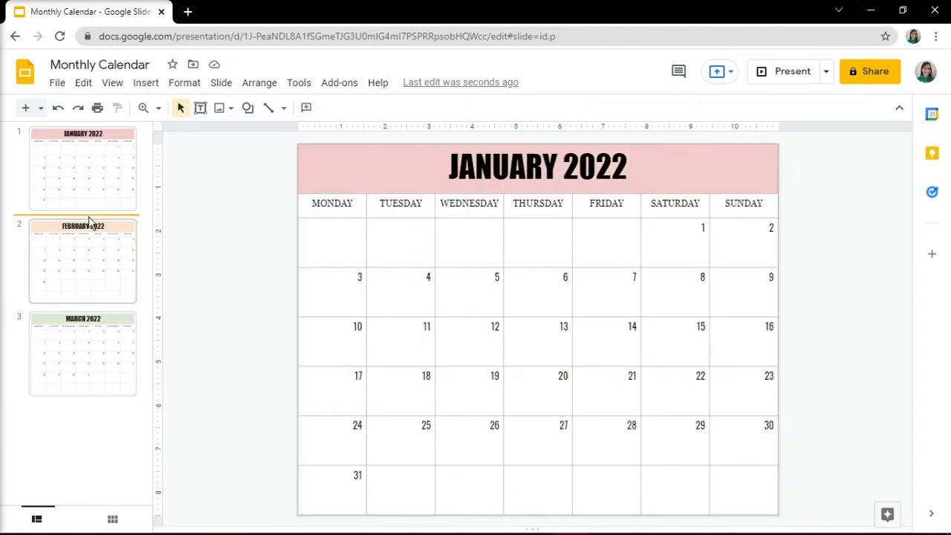
# Add a blank slide at the start of the deck and upload the January lettering image.
pyautogui.rightClick(89, 219)
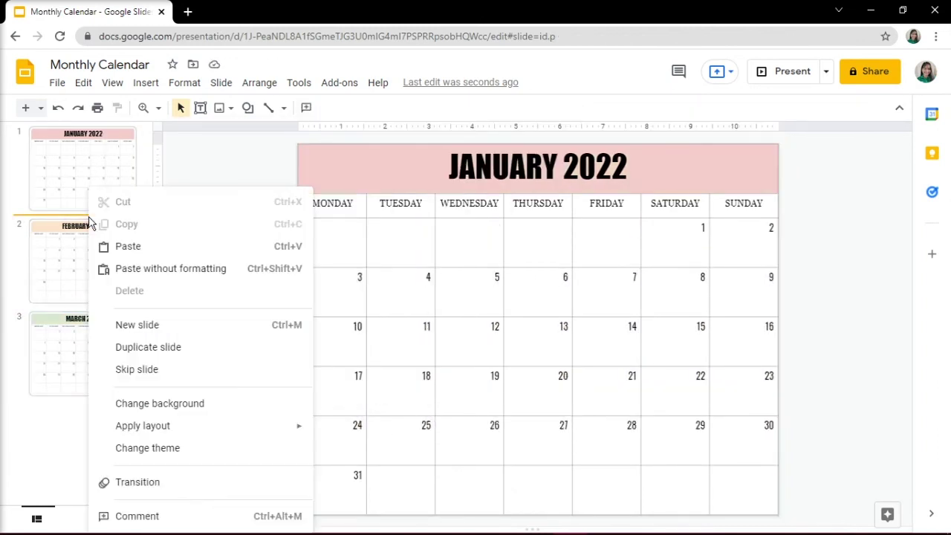
pyautogui.click(63, 132)
pyautogui.rightClick(51, 129)
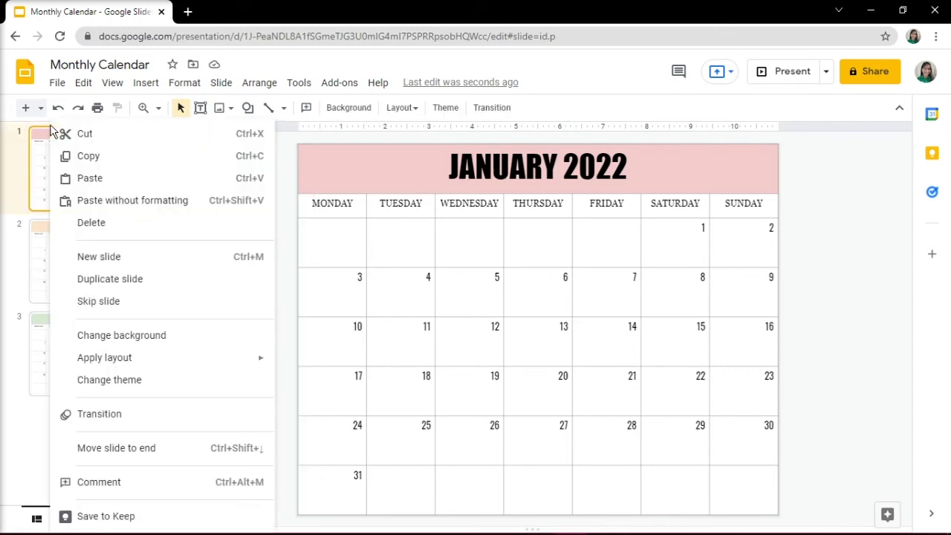
pyautogui.click(104, 258)
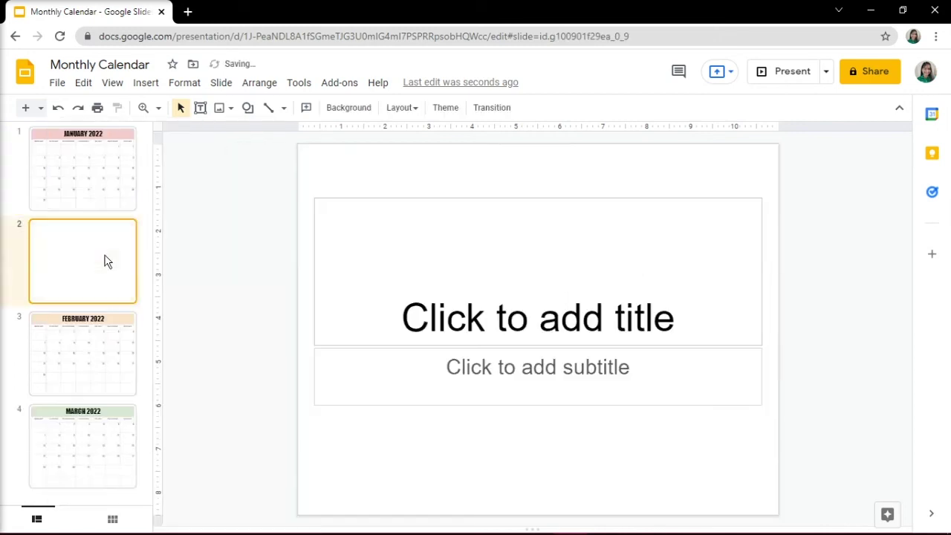
pyautogui.moveTo(105, 260); pyautogui.dragTo(70, 148)
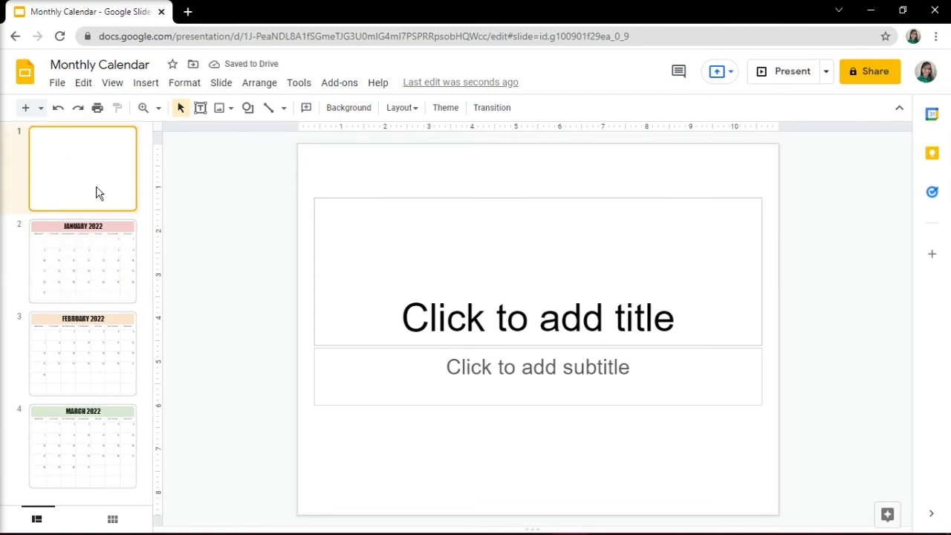
pyautogui.click(146, 87)
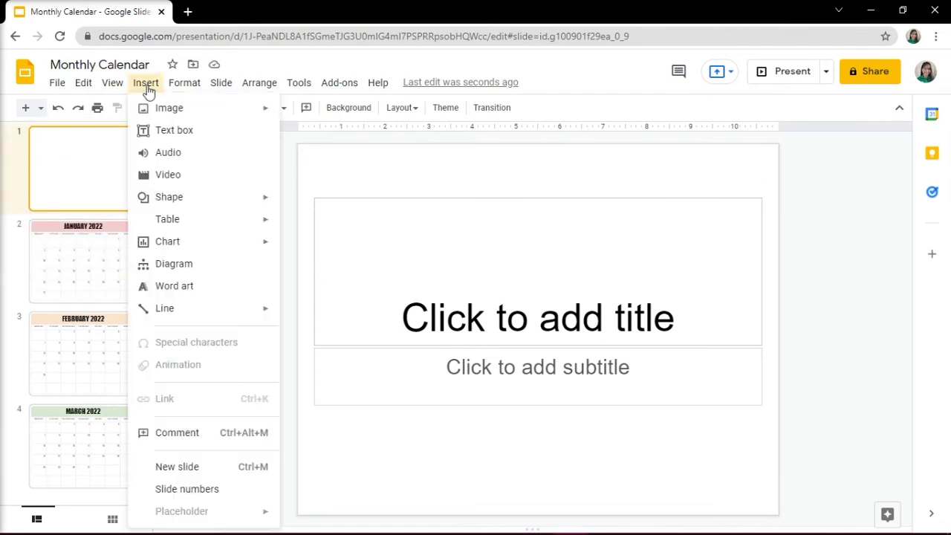
pyautogui.moveTo(168, 107)
pyautogui.click(304, 117)
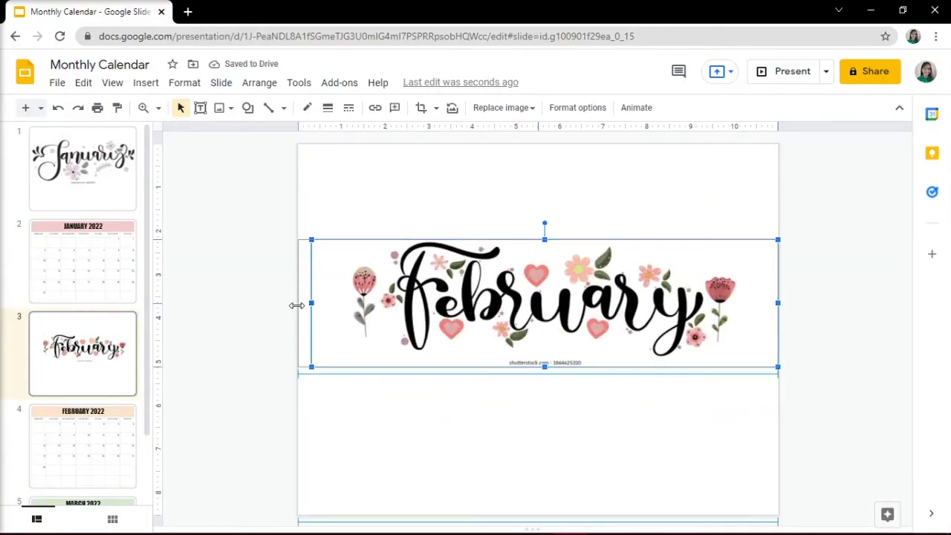
pyautogui.moveTo(545, 366); pyautogui.dragTo(537, 401)
pyautogui.click(822, 278)
pyautogui.rightClick(88, 413)
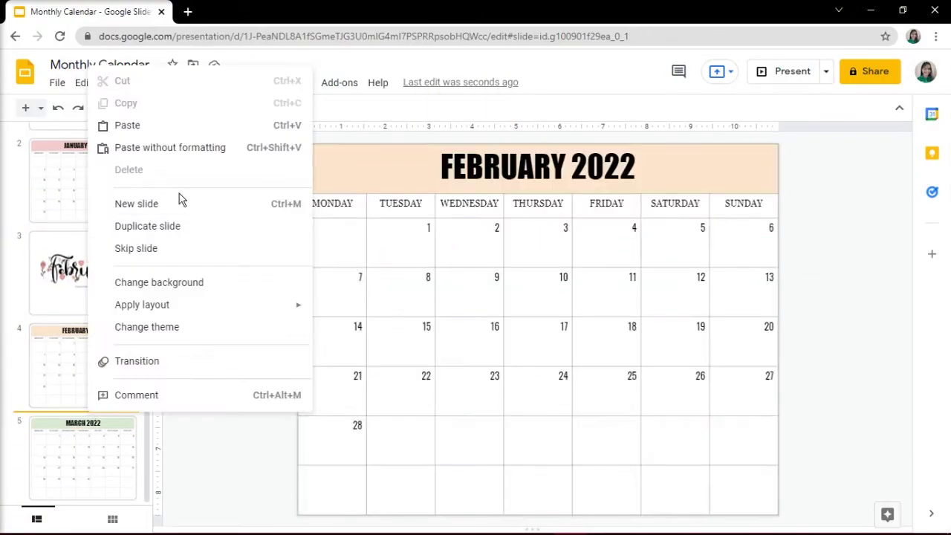
pyautogui.click(177, 203)
pyautogui.click(146, 83)
pyautogui.doubleClick(393, 153)
pyautogui.moveTo(582, 276); pyautogui.dragTo(778, 369)
pyautogui.click(828, 310)
pyautogui.scroll(1, 124, 185)
pyautogui.click(124, 184)
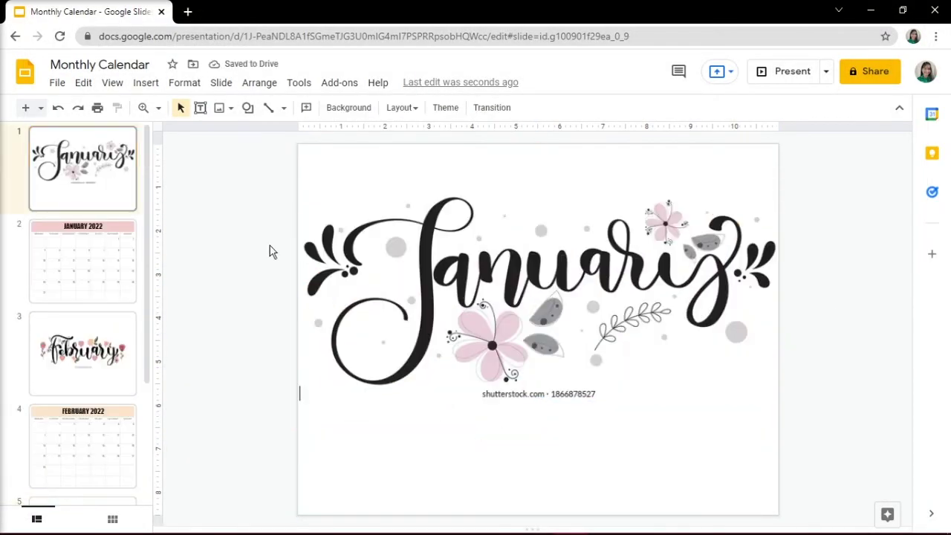
# Step through the deck from the January calendar to the February calendar slide.
pyautogui.press('Down')
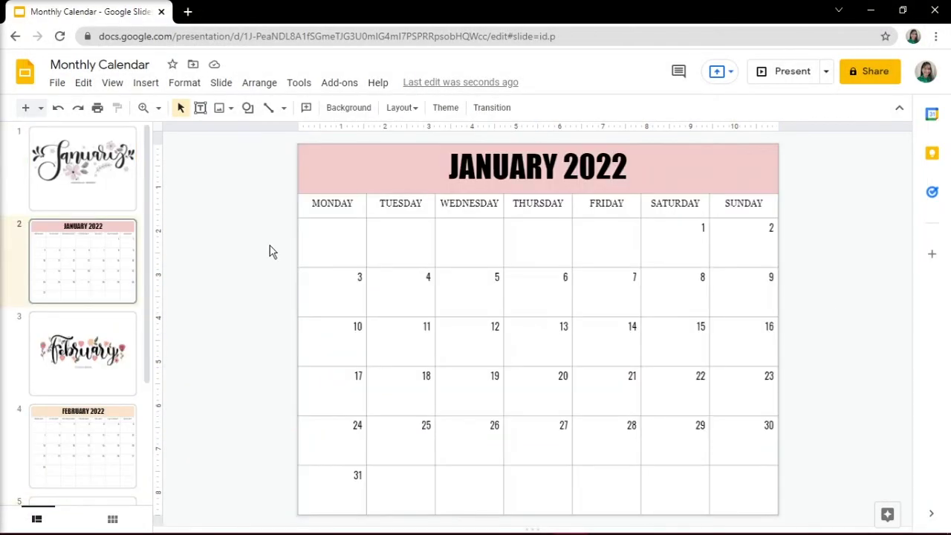
pyautogui.press('Down')
pyautogui.press('Down')
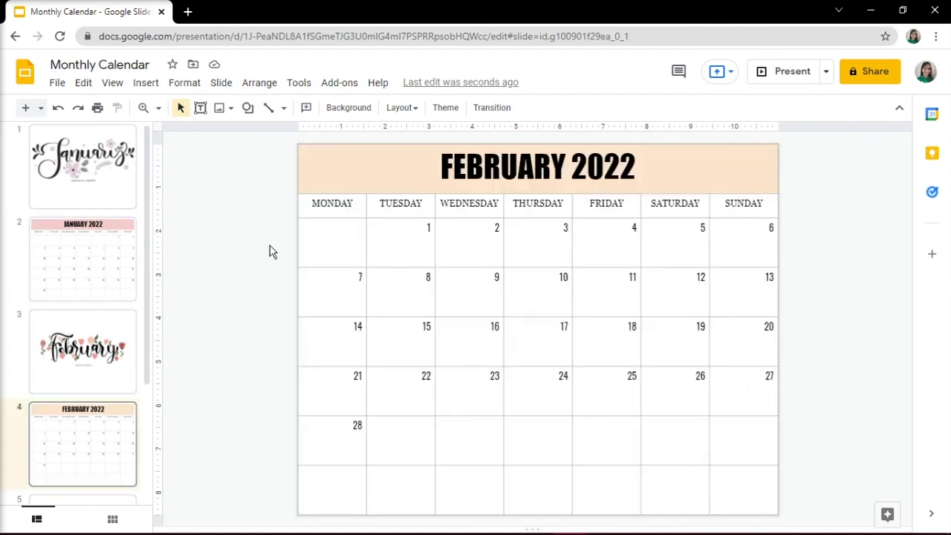
pyautogui.press('Down')
pyautogui.press('Down')
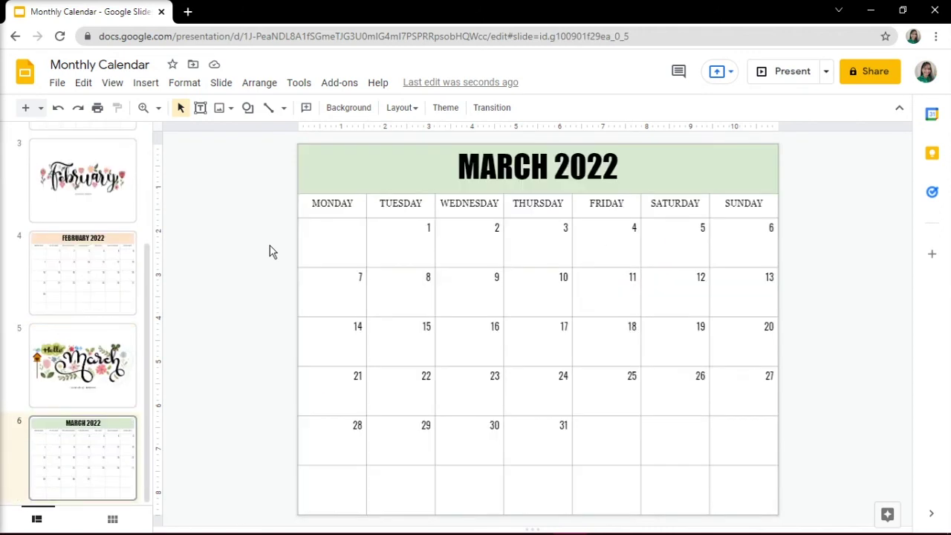